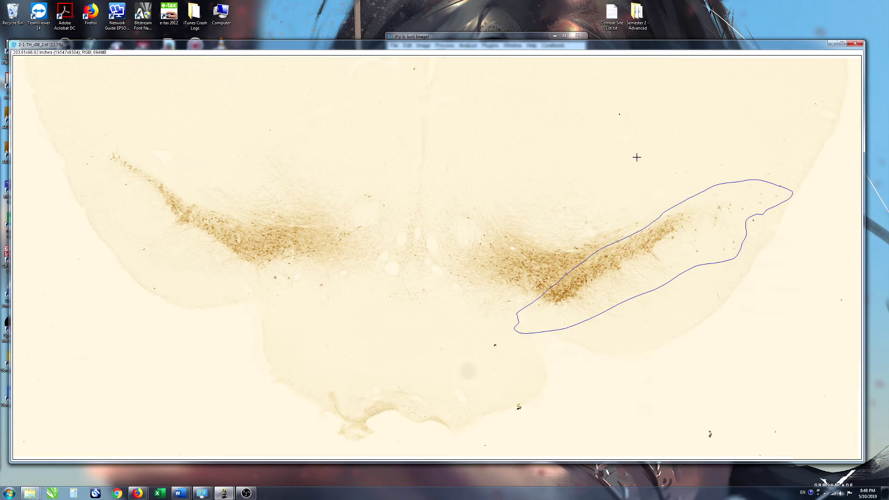
Run the macro "Nigra_Cell_Counts single images.ijm" on the open section image with the nigra region outlined.
drag(452, 41, 437, 16)
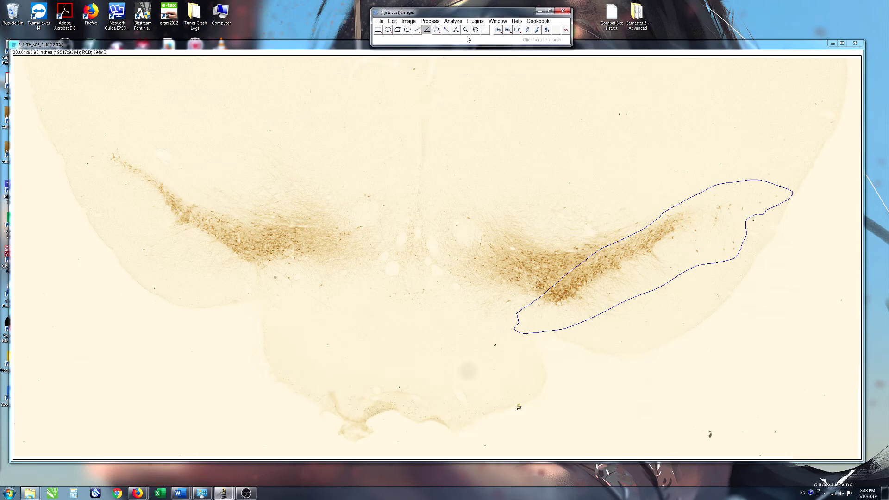
click(475, 22)
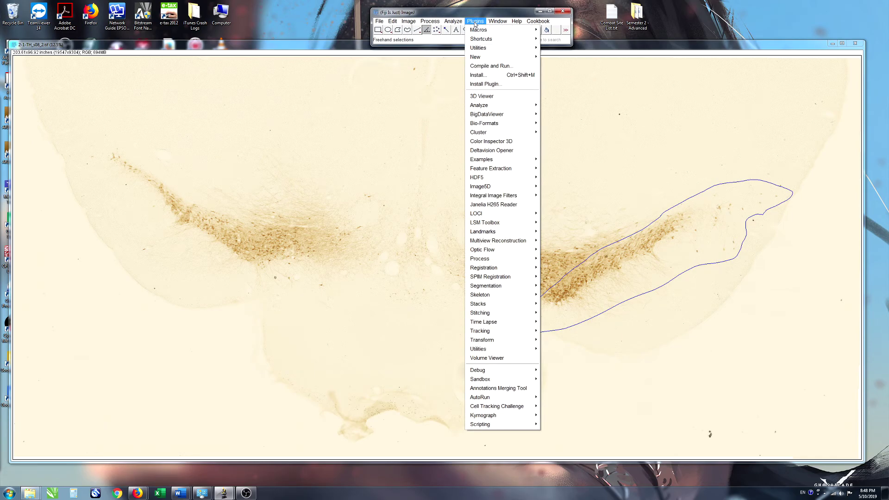
mouse_move(500, 30)
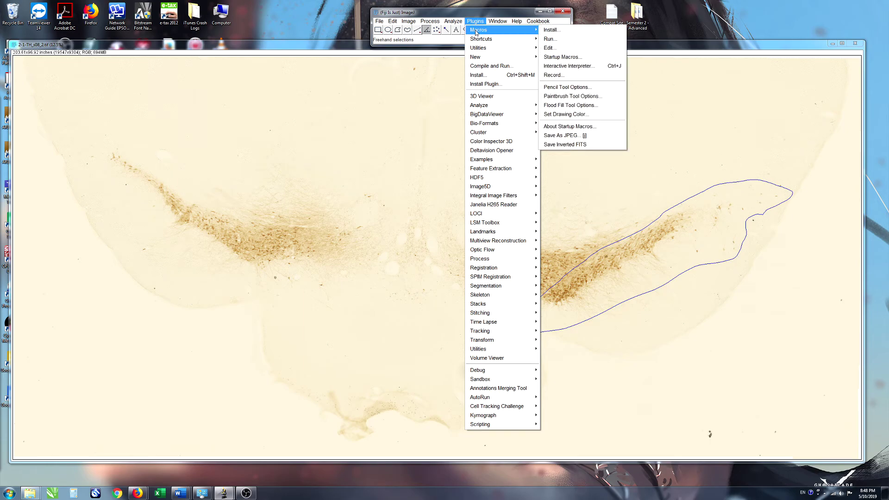
click(561, 42)
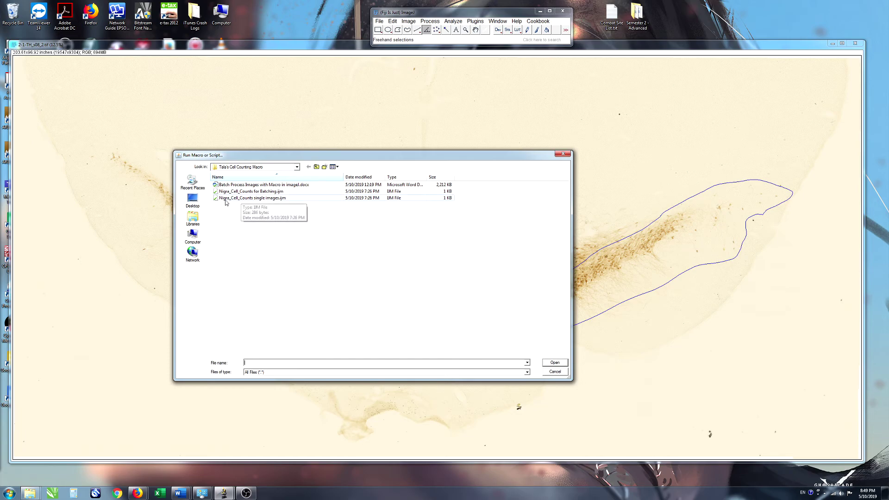
click(255, 199)
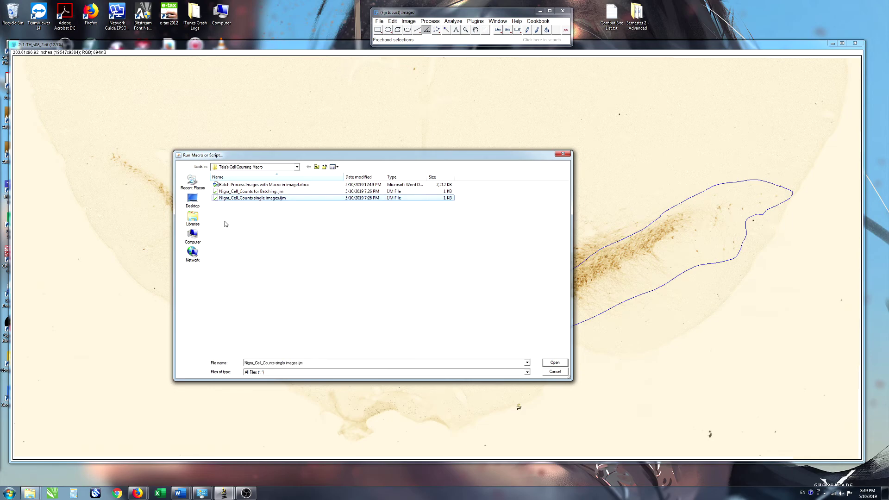
click(555, 363)
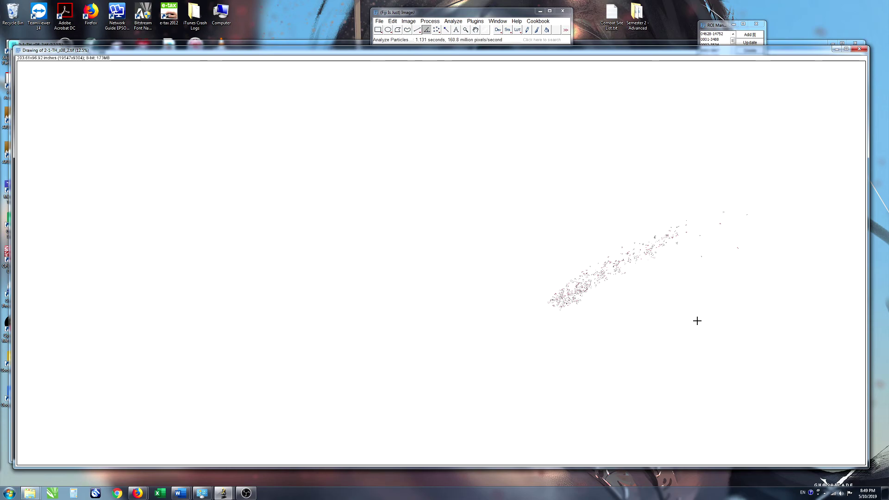
Inspect the drawing of the counted cell outlines, and close it and the black-and-white cell image without saving changes.
key(plus)
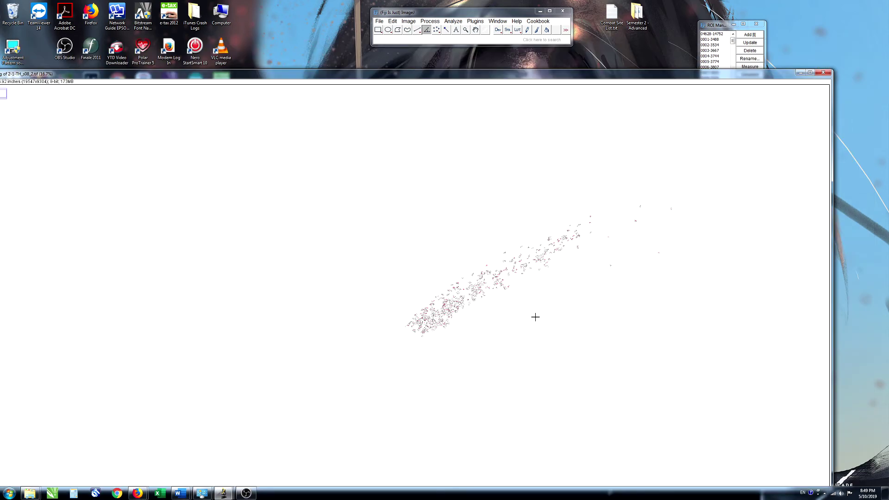
key(plus)
key(plus)
key(plus)
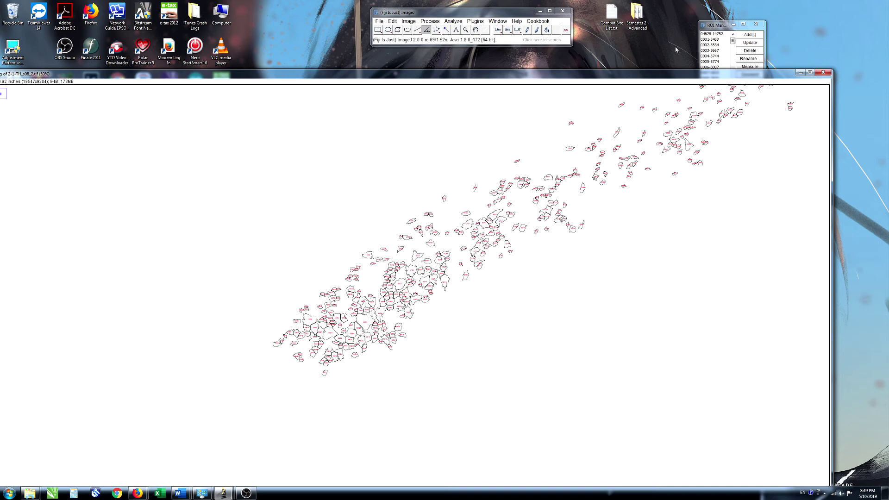
click(712, 23)
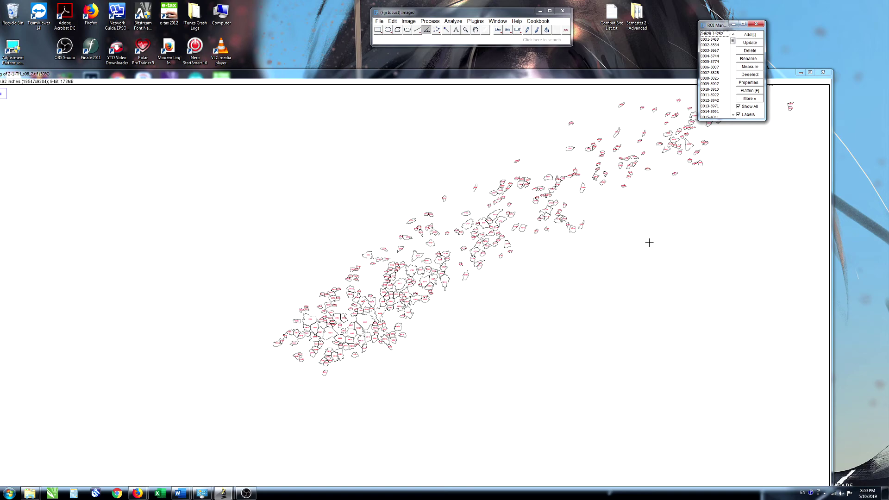
click(642, 75)
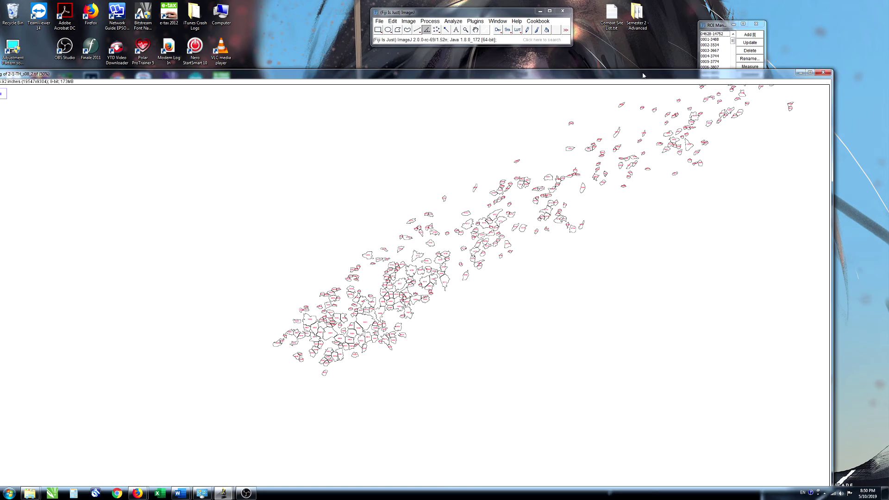
click(824, 73)
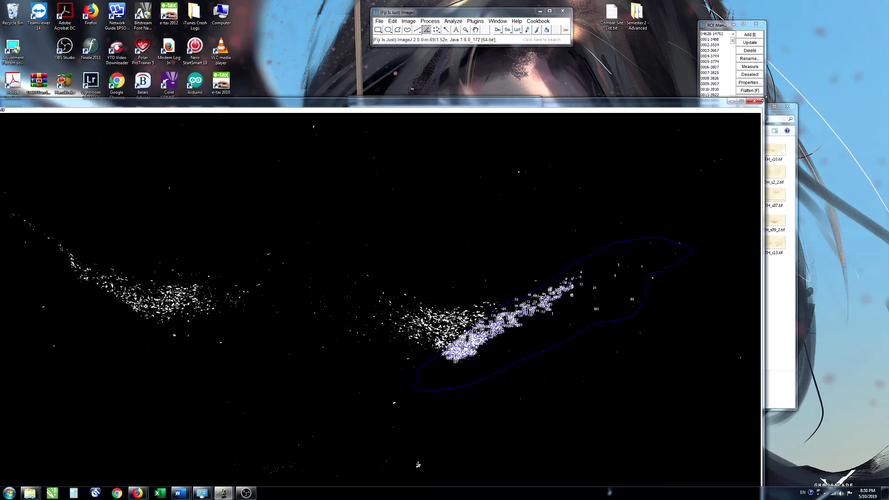
click(759, 100)
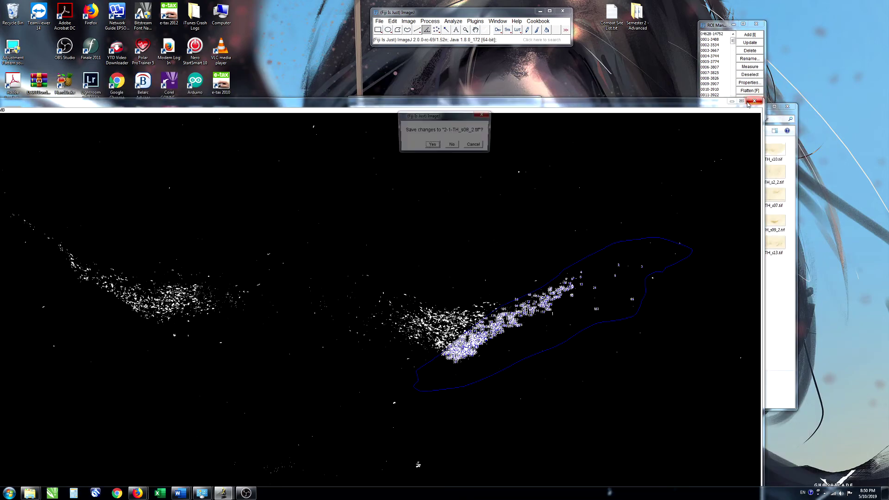
click(453, 145)
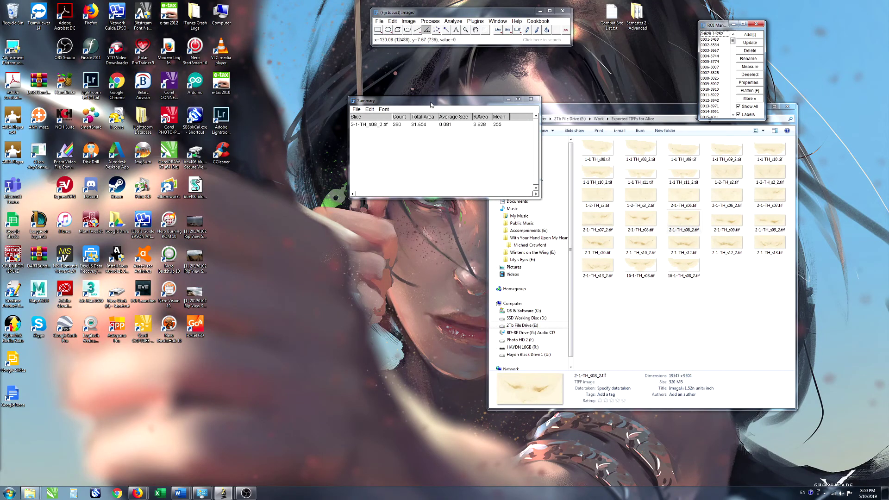
Move the Summary table aside and reopen the original image 2-1-TH_s08_2.tif in Fiji.
drag(431, 105, 171, 55)
drag(688, 222, 470, 36)
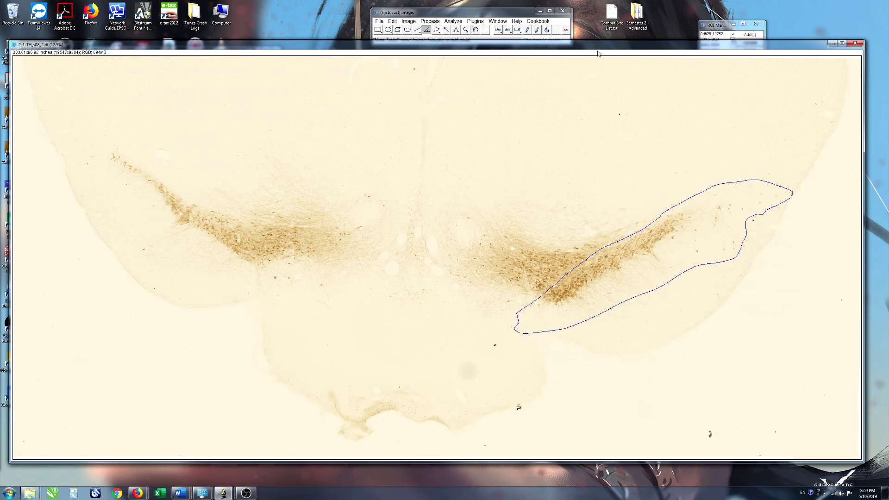
drag(598, 46, 588, 63)
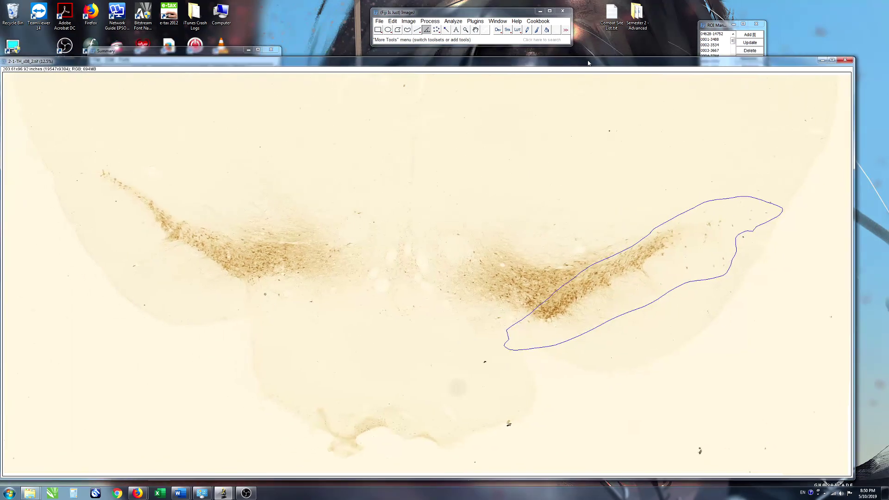
Select all ROIs in the ROI Manager and overlay them on the original image with labels turned off.
click(712, 26)
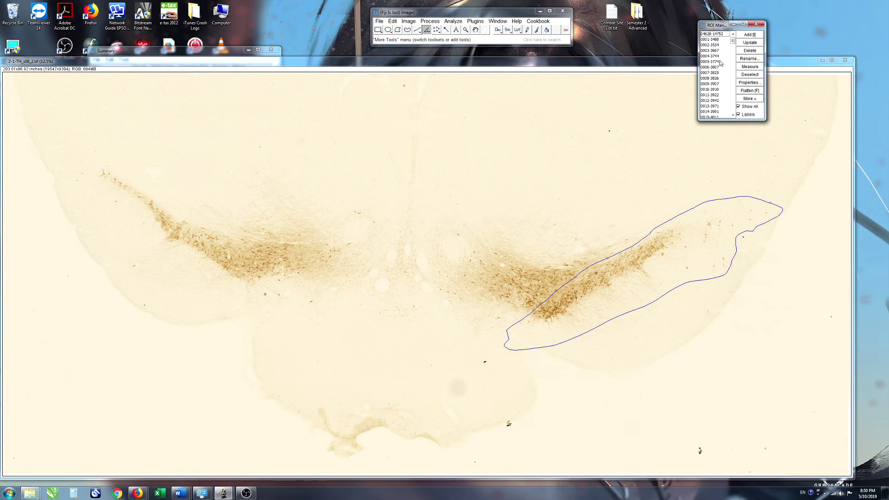
click(709, 35)
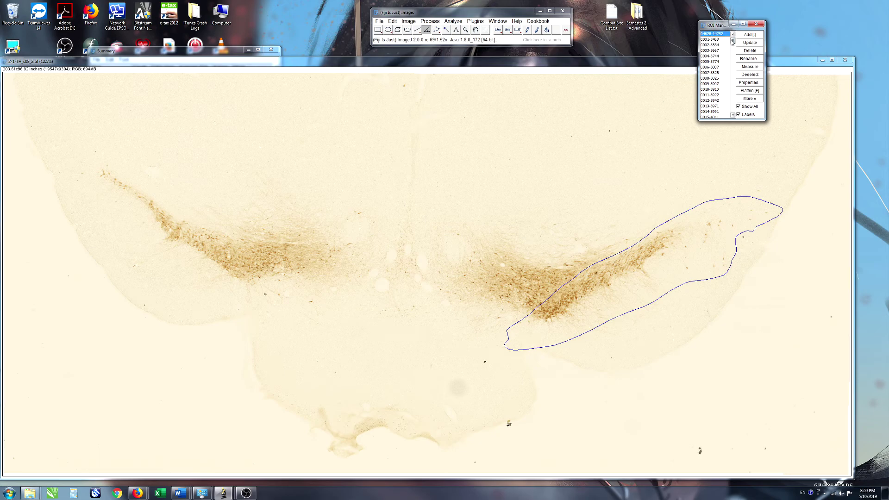
drag(733, 43, 733, 122)
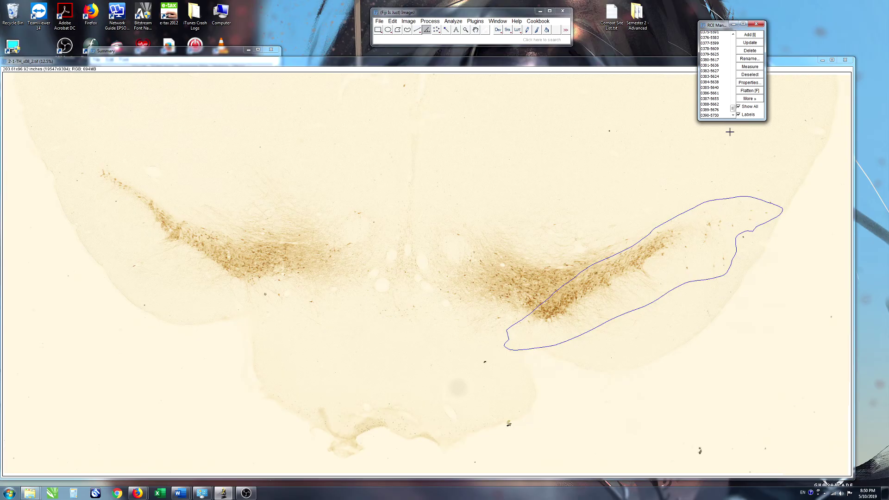
key(ctrl+a)
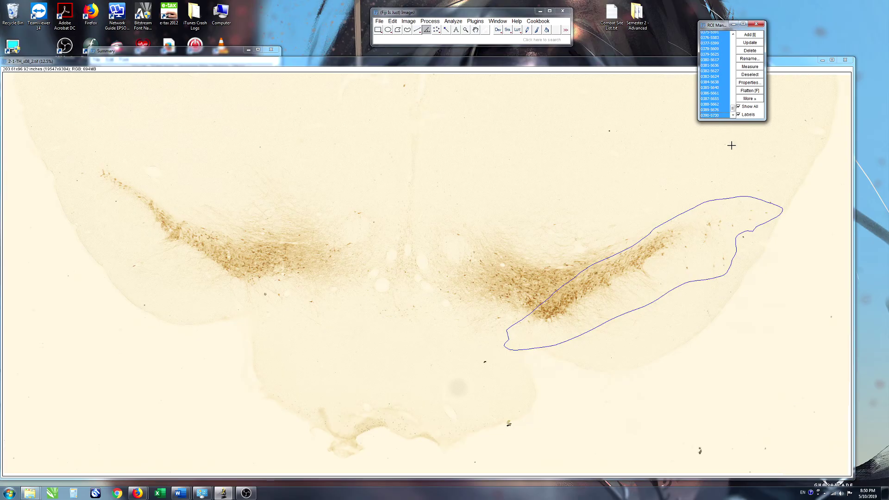
click(739, 116)
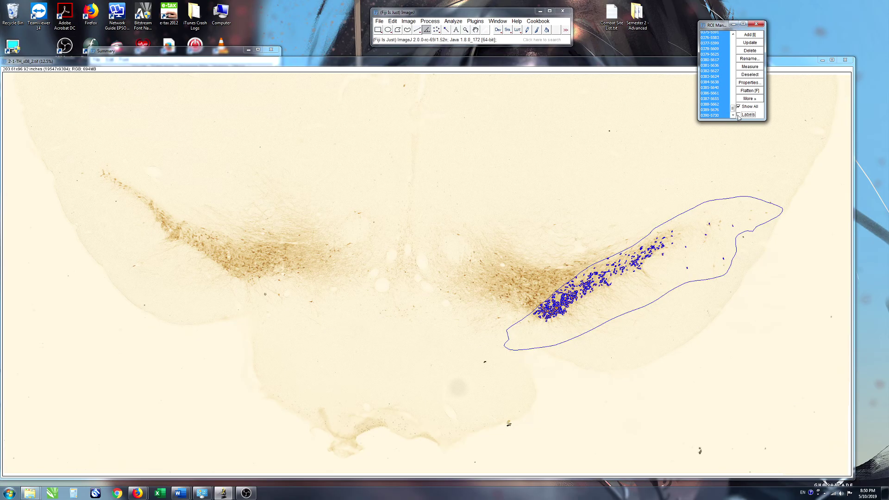
click(739, 107)
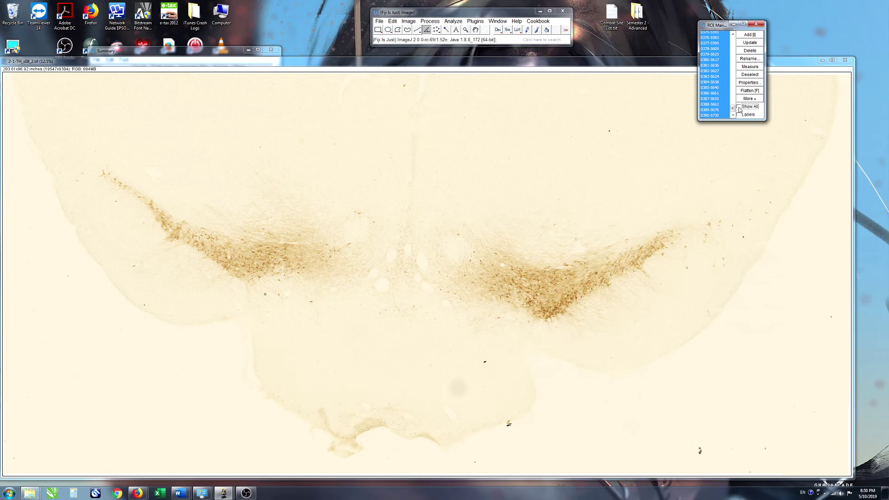
click(738, 107)
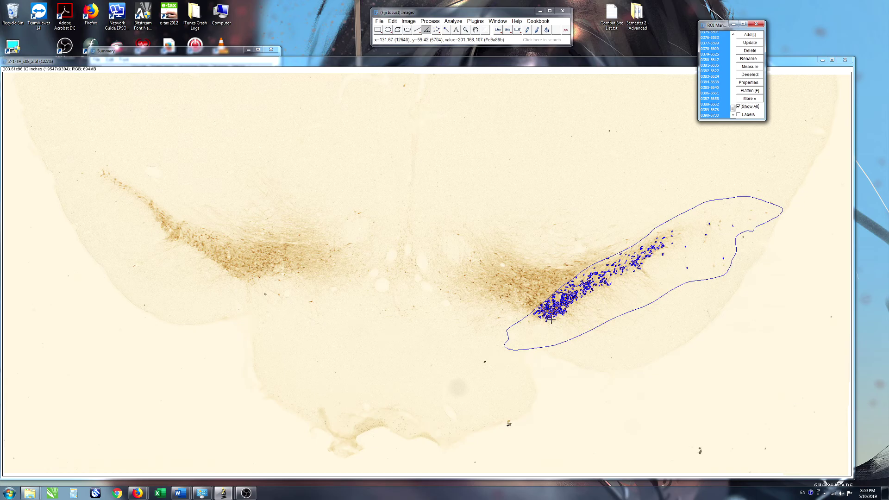
scroll(555, 316, up, 2)
scroll(445, 252, up, 1)
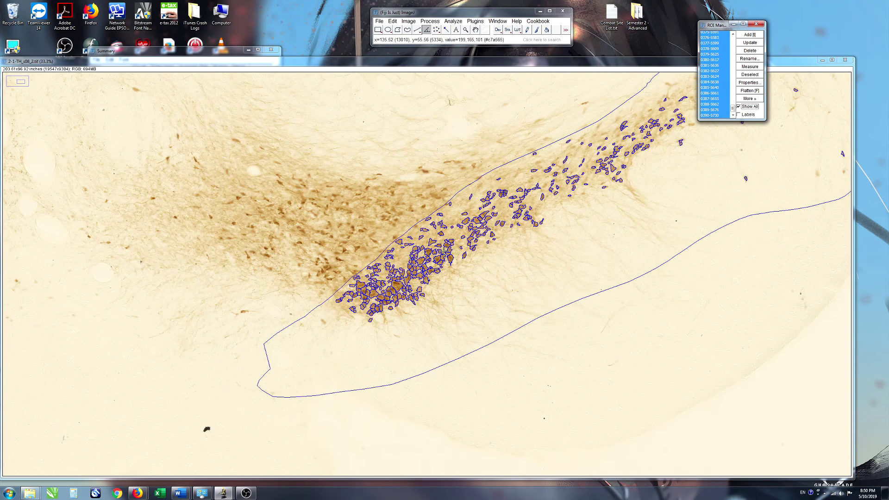
scroll(524, 204, up, 1)
scroll(524, 204, up, 1)
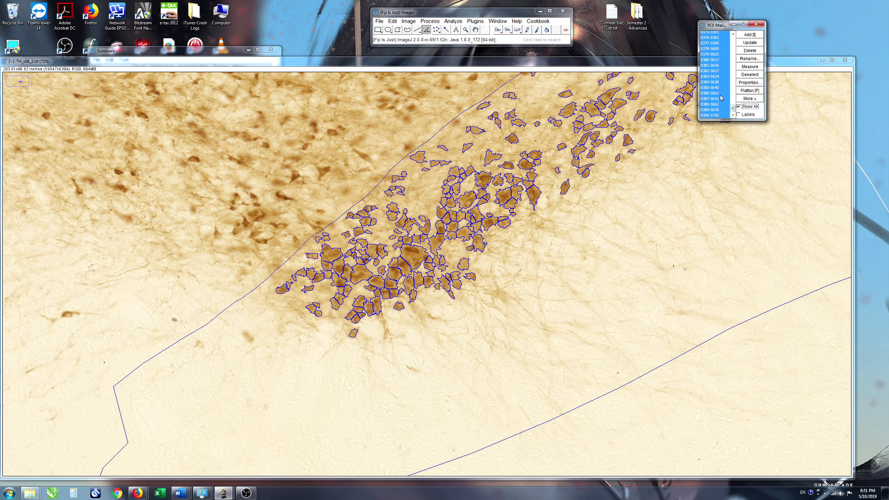
Set the stroke width of the outer region outline, the first ROI in the list, to 5.
click(746, 75)
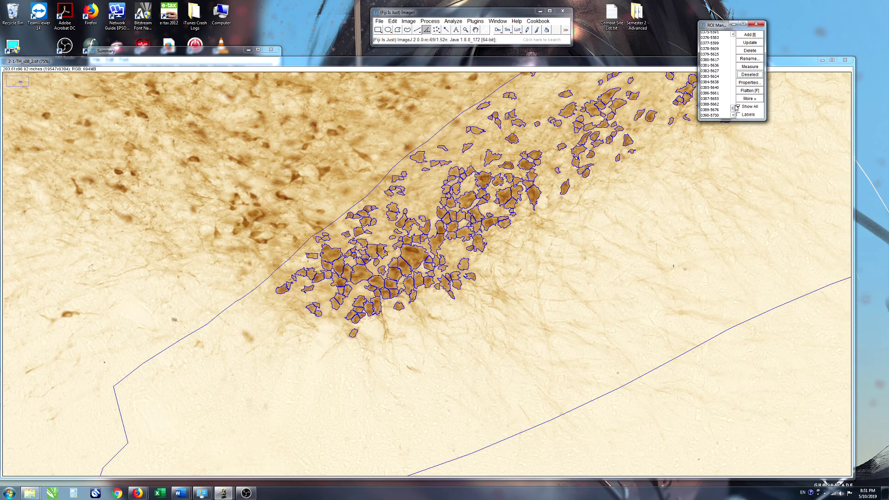
drag(734, 110, 733, 40)
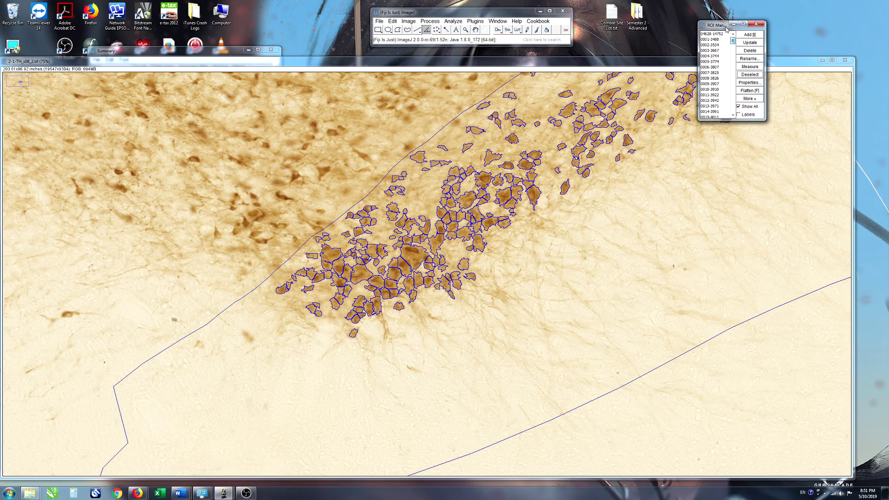
click(710, 34)
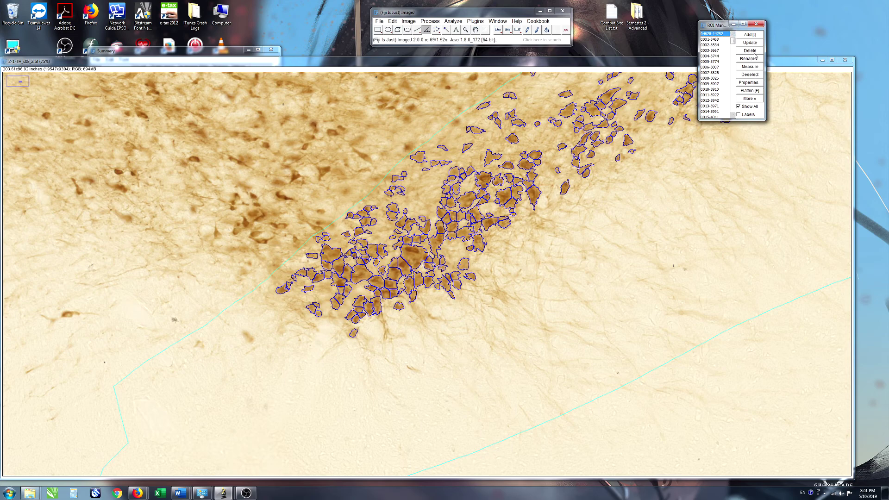
click(750, 83)
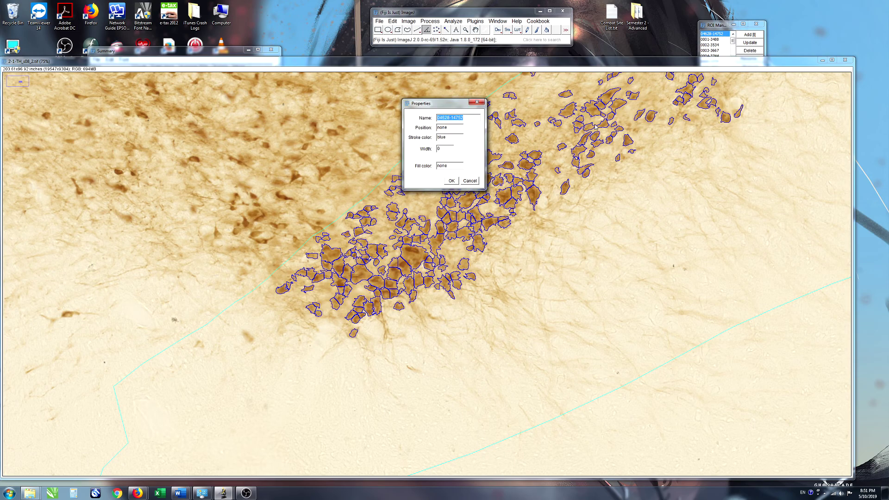
drag(436, 109, 224, 106)
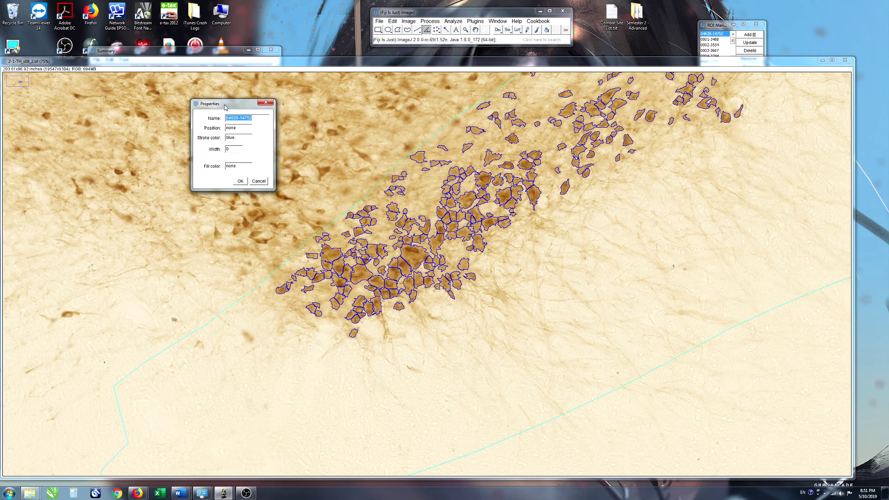
click(245, 137)
text(5)
click(240, 181)
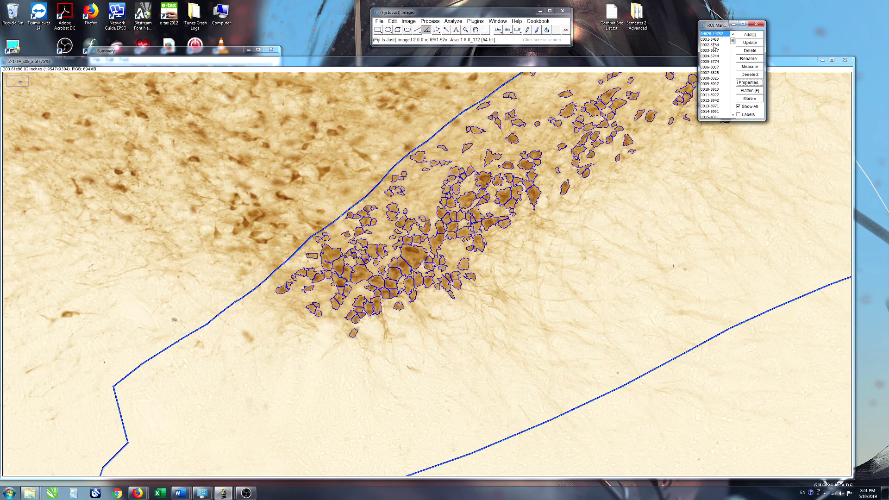
click(748, 75)
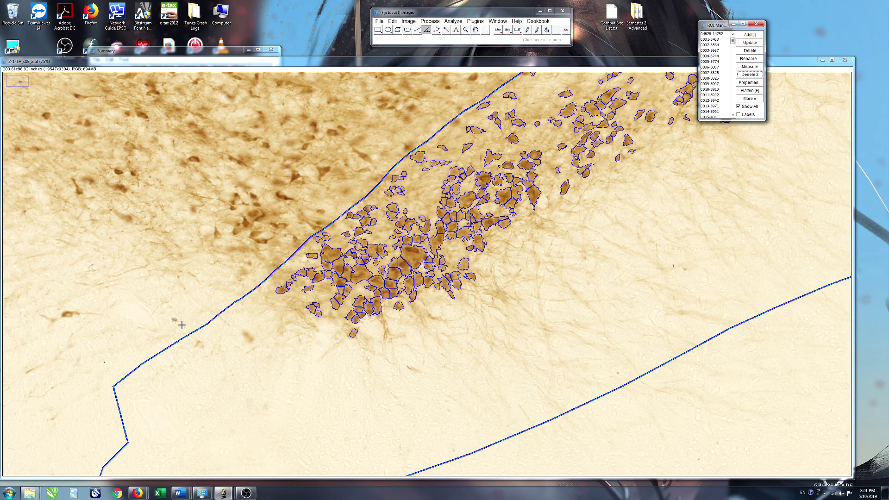
Select every cell ROI except the outer region outline and set their stroke color to red.
click(717, 40)
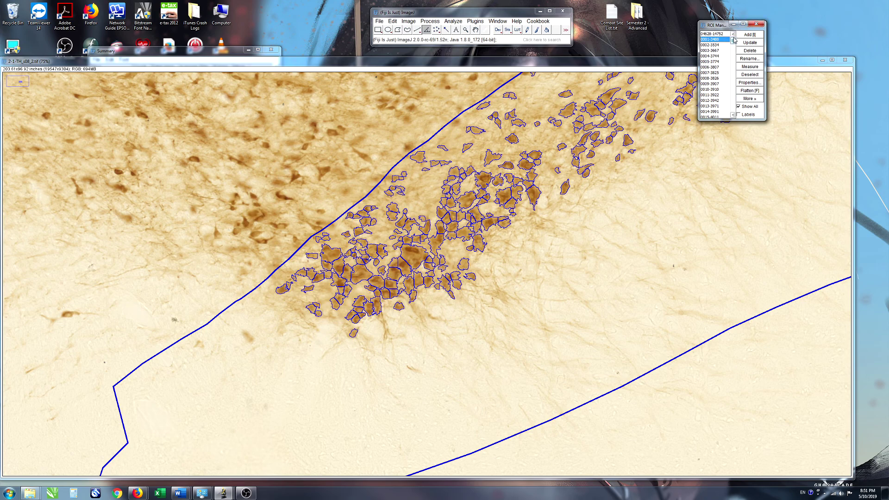
drag(733, 41, 712, 119)
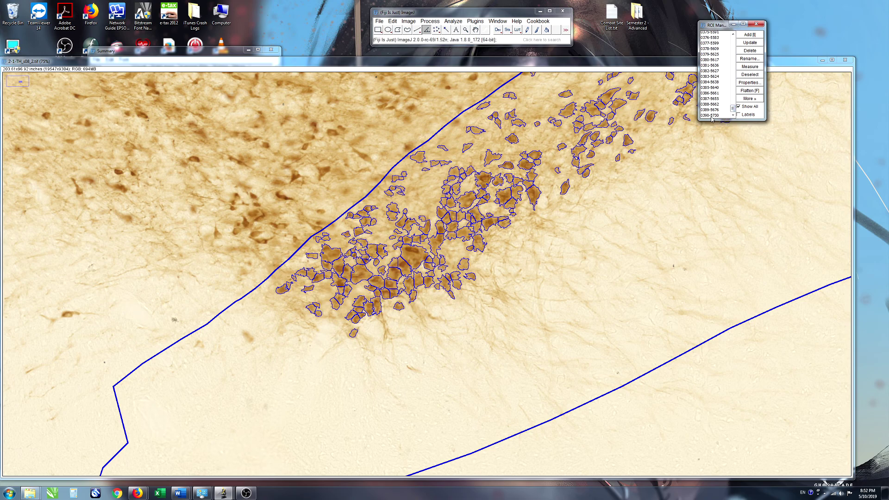
shift+click(708, 115)
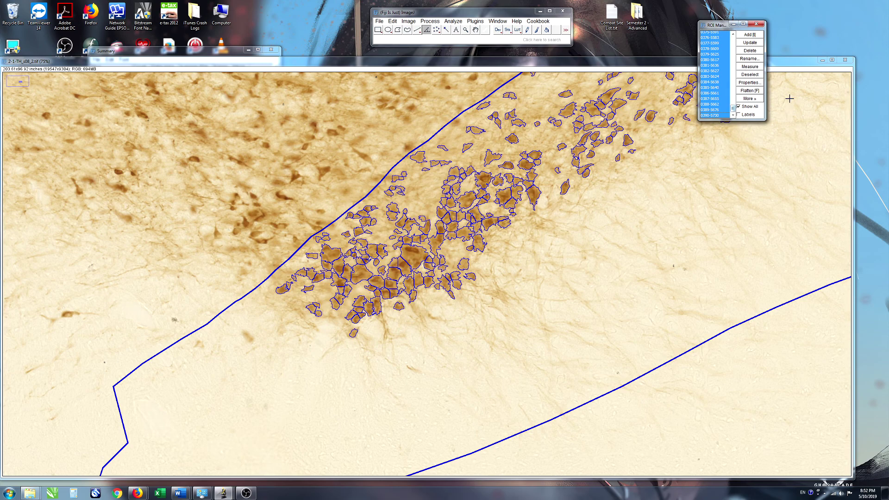
click(747, 84)
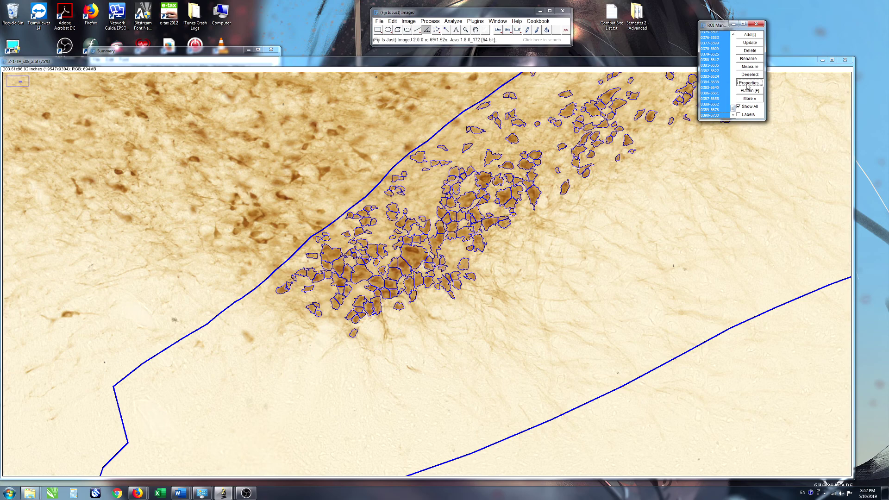
double_click(454, 138)
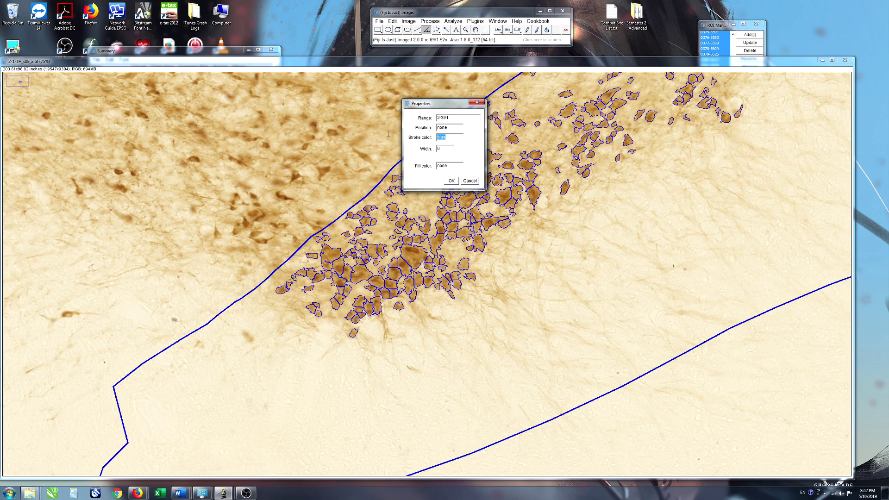
text(red)
click(451, 181)
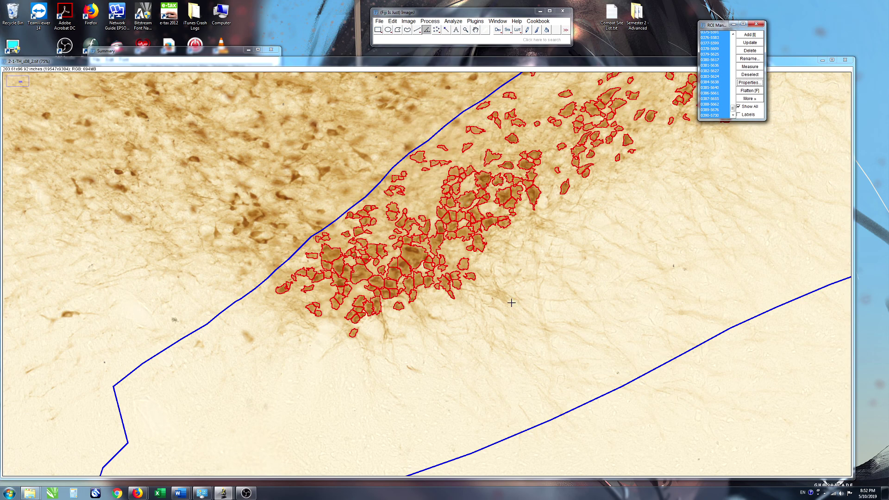
key(minus)
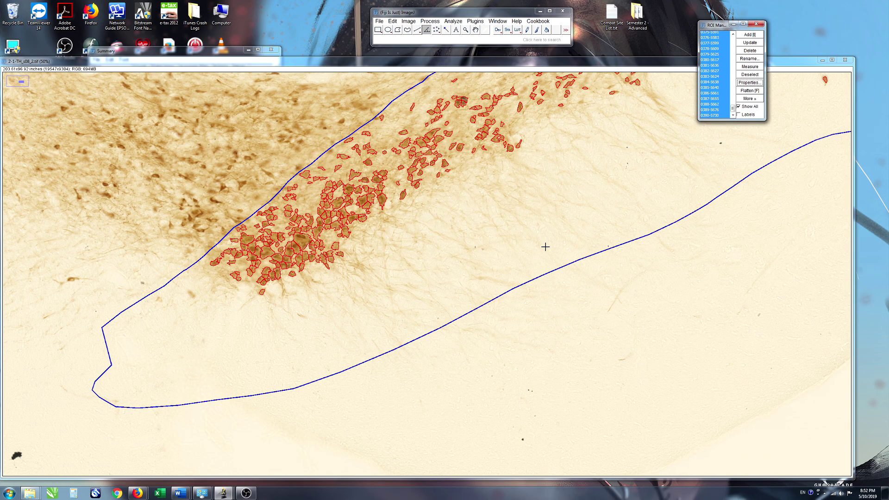
key(minus)
drag(467, 222, 477, 314)
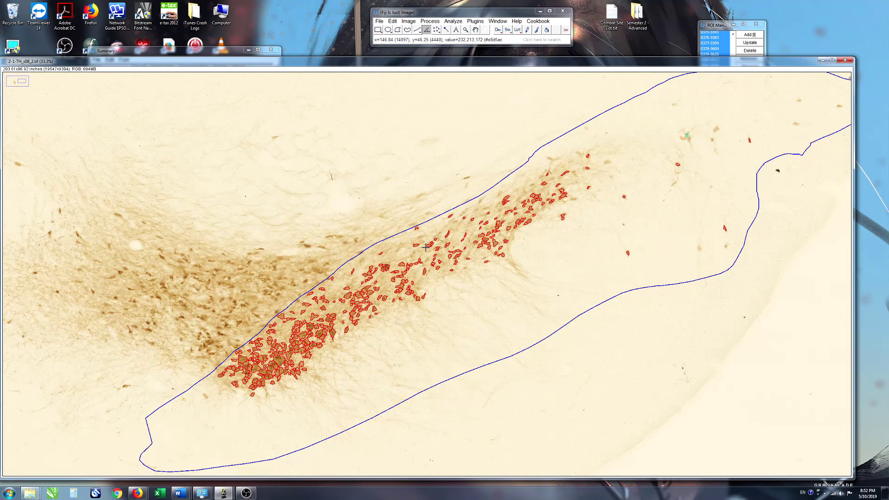